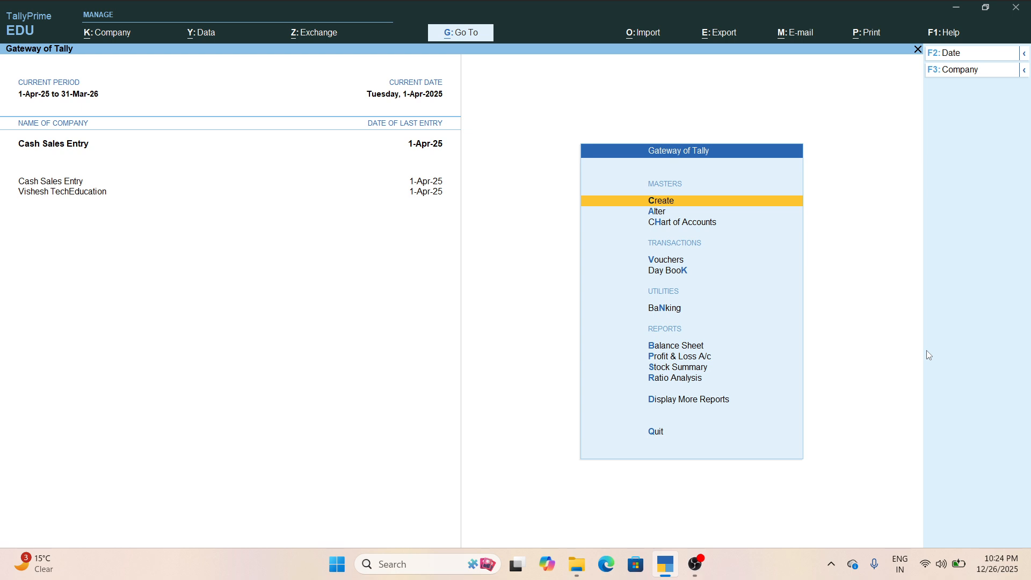
Start a new sales voucher in the Cash Sales Entry company.
{"action": "key", "text": "Down"}
{"action": "key", "text": "Down"}
{"action": "key", "text": "Down"}
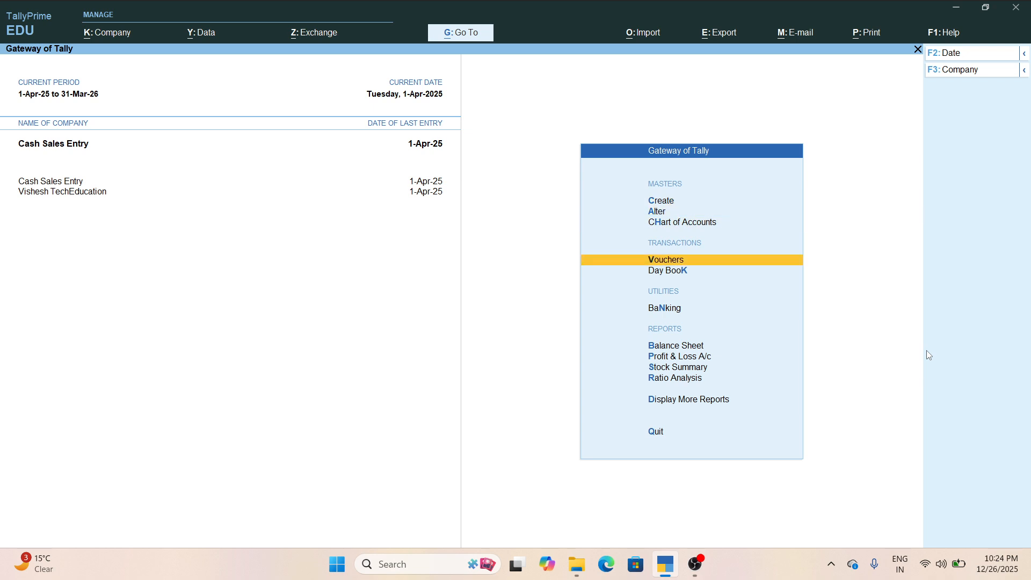
{"action": "key", "text": "Return"}
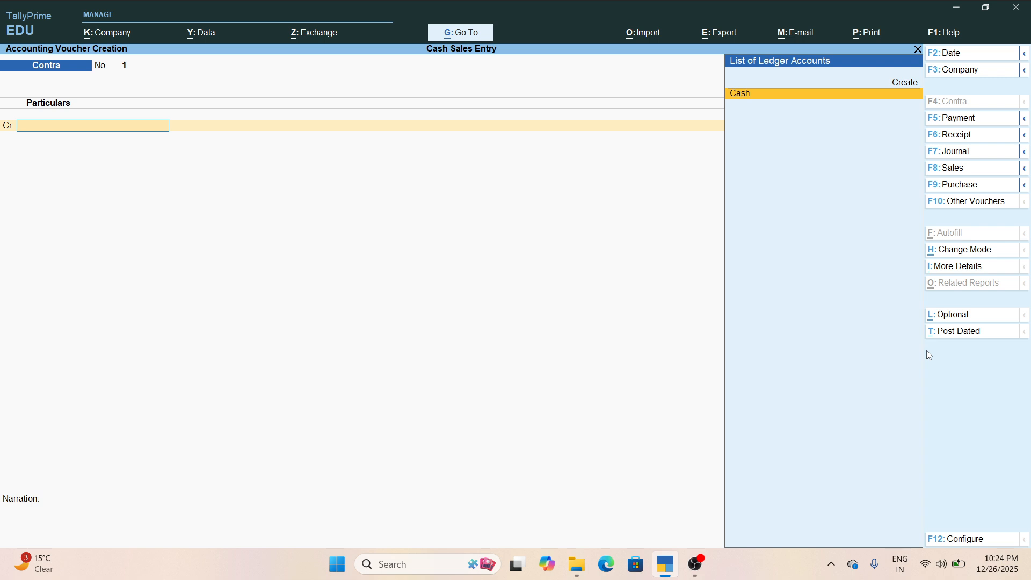
{"action": "key", "text": "F8"}
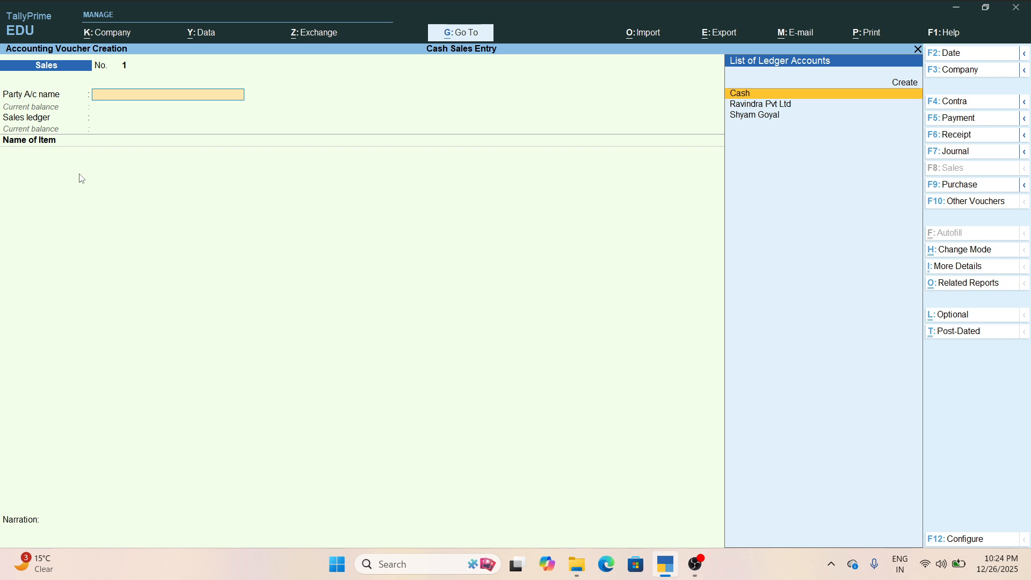
Set the voucher's party account to Cash, leave the party details blank, and choose Sales Account as the sales ledger.
{"action": "type", "text": "Cash"}
{"action": "key", "text": "Return"}
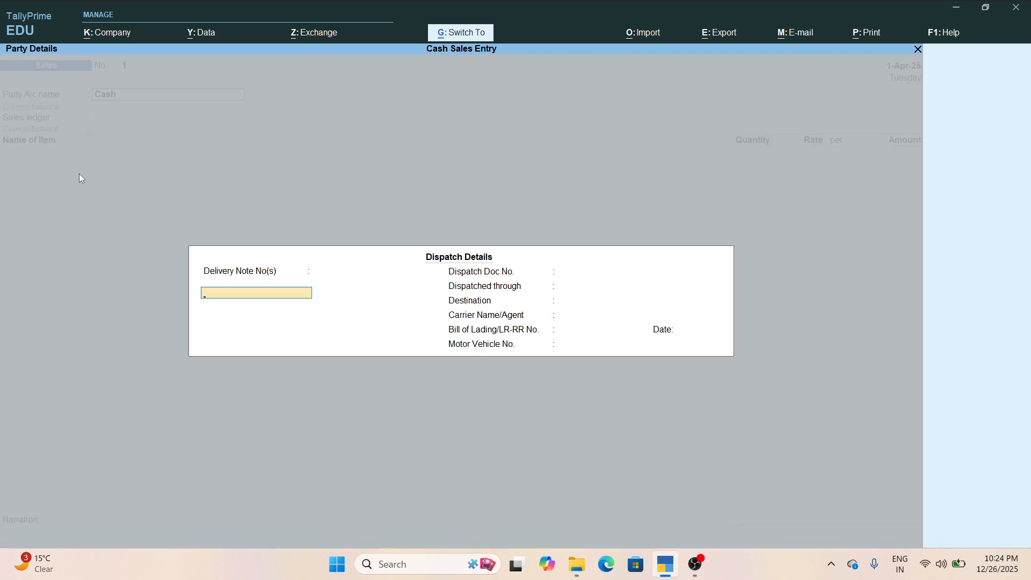
{"action": "key", "text": "ctrl+a"}
{"action": "key", "text": "ctrl+a"}
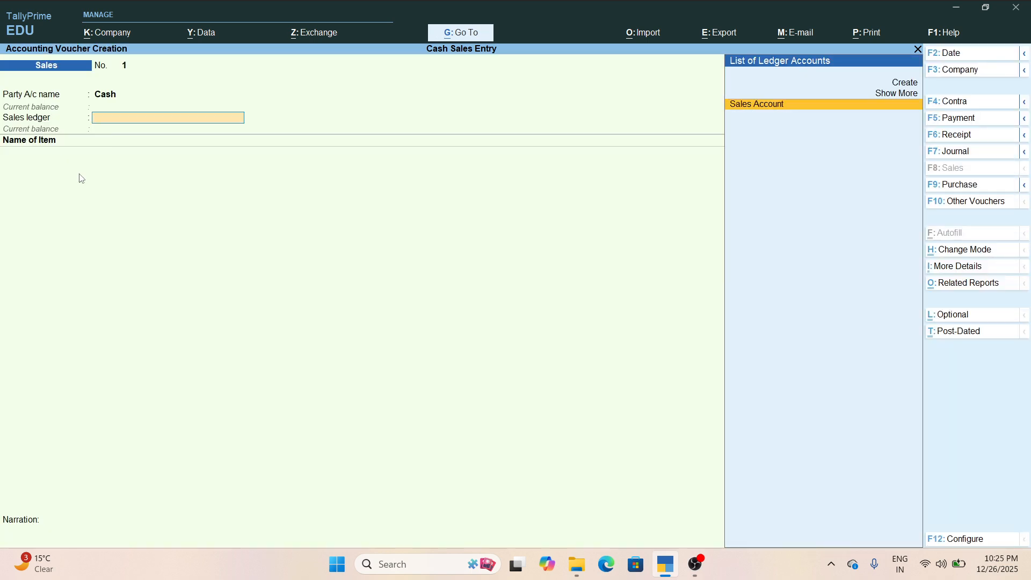
{"action": "type", "text": "Sales"}
{"action": "key", "text": "Return"}
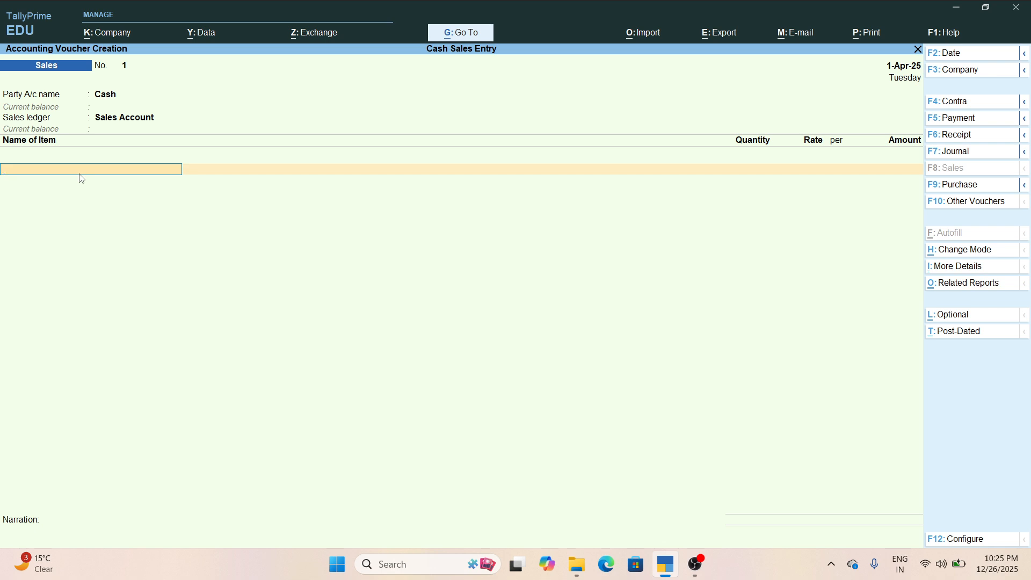
Add the stock item Rice with quantity 500 KG at a rate of 60 per KG and end the item list.
{"action": "type", "text": "Rice"}
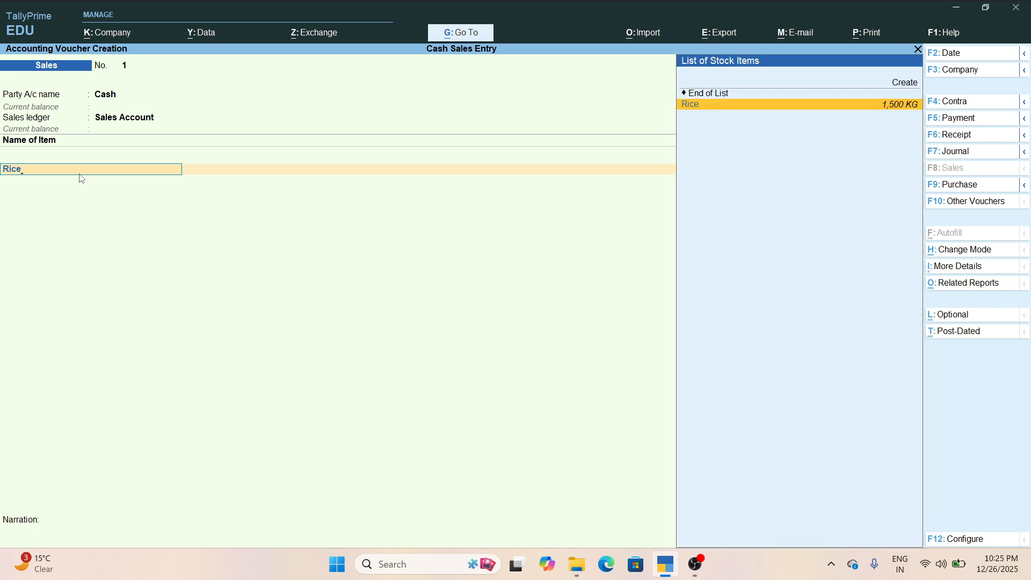
{"action": "key", "text": "Return"}
{"action": "type", "text": "500"}
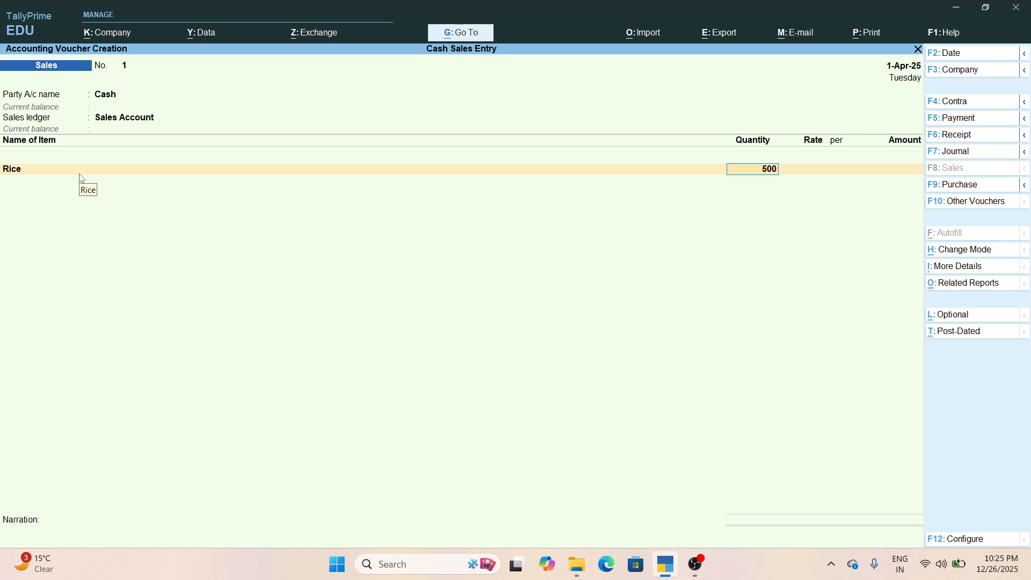
{"action": "key", "text": "Return"}
{"action": "type", "text": "60"}
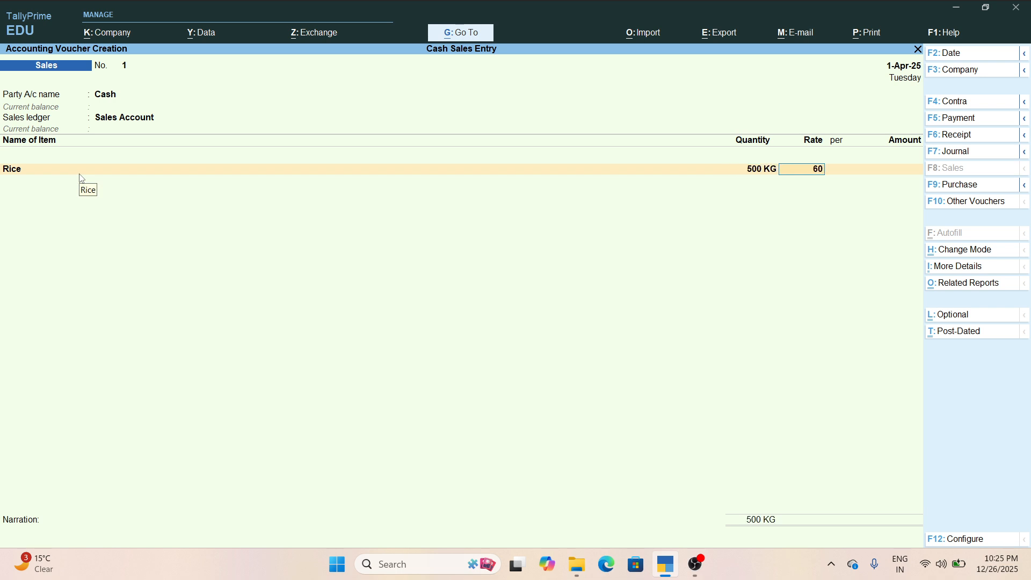
{"action": "key", "text": "Return"}
{"action": "key", "text": "Return"}
{"action": "key", "text": "Return"}
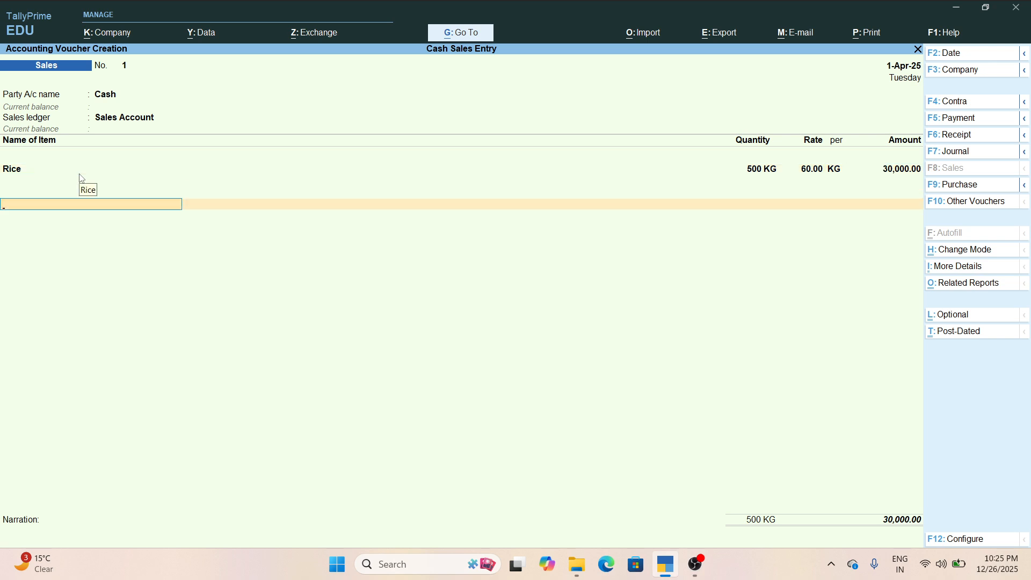
Add the CGST and SGST ledgers below the Rice item and save the cash sales voucher.
{"action": "type", "text": "C"}
{"action": "key", "text": "Return"}
{"action": "key", "text": "Return"}
{"action": "type", "text": "S"}
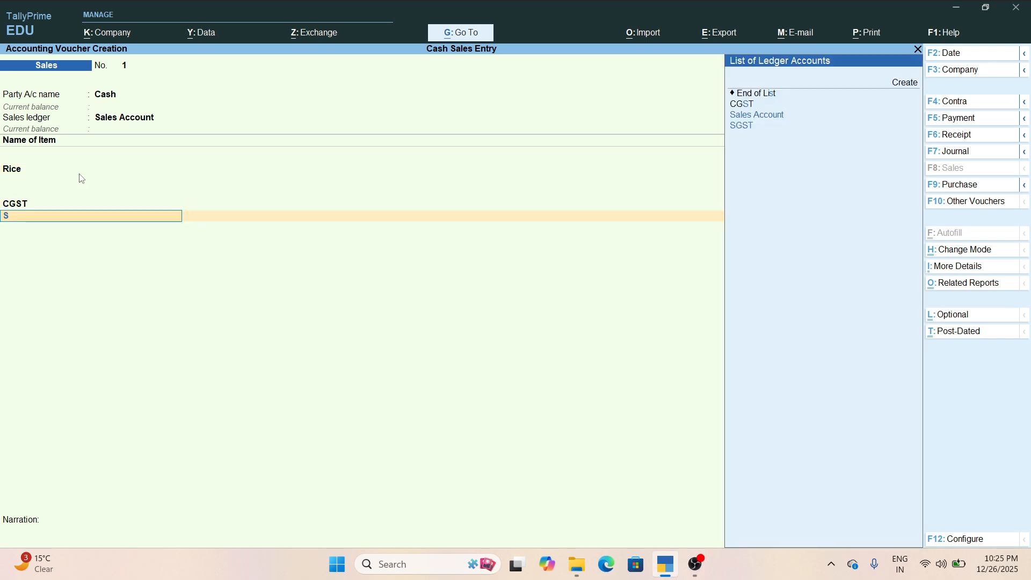
{"action": "key", "text": "Down"}
{"action": "key", "text": "Return"}
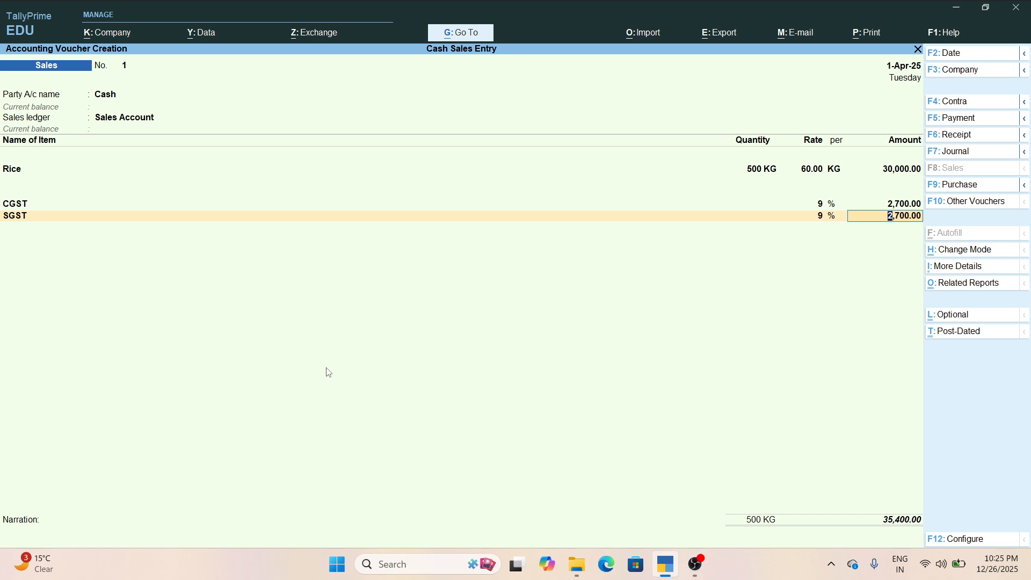
{"action": "key", "text": "ctrl"}
{"action": "key", "text": "ctrl+a"}
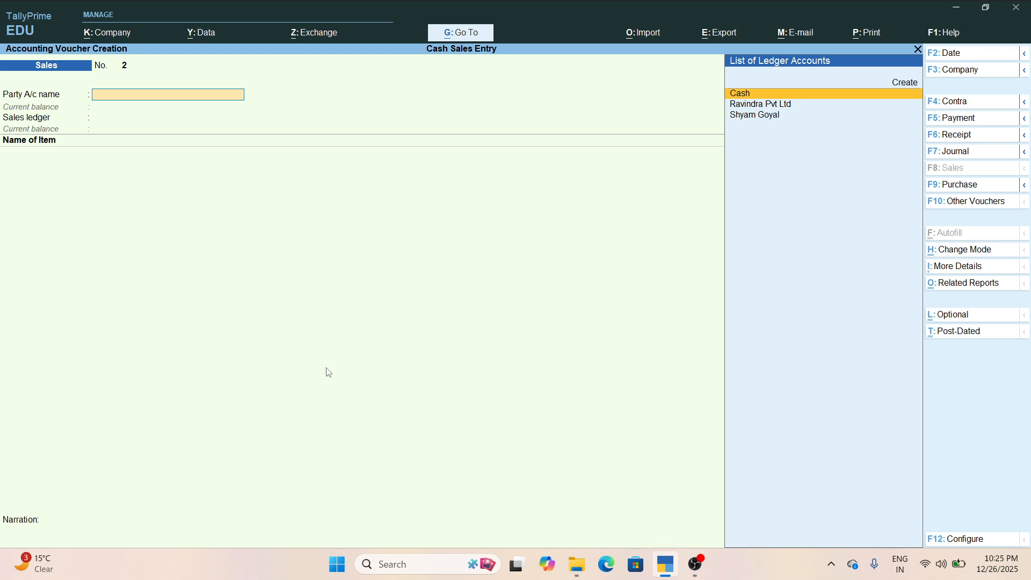
Set sales voucher 2's party to the individual customer's ledger, leave the party details blank, and choose Sales Account as the sales ledger.
{"action": "type", "text": "Shyam"}
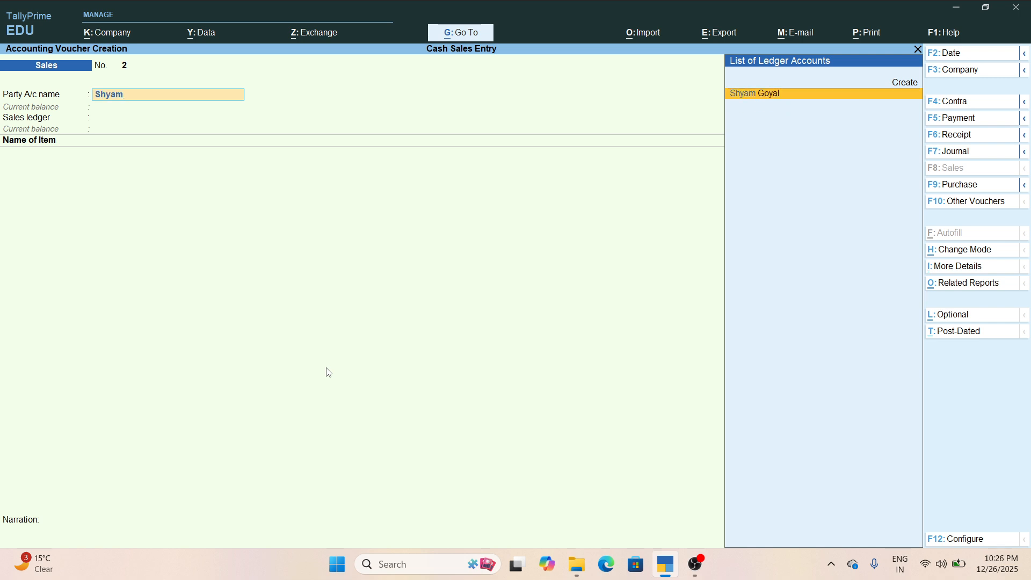
{"action": "key", "text": "Return"}
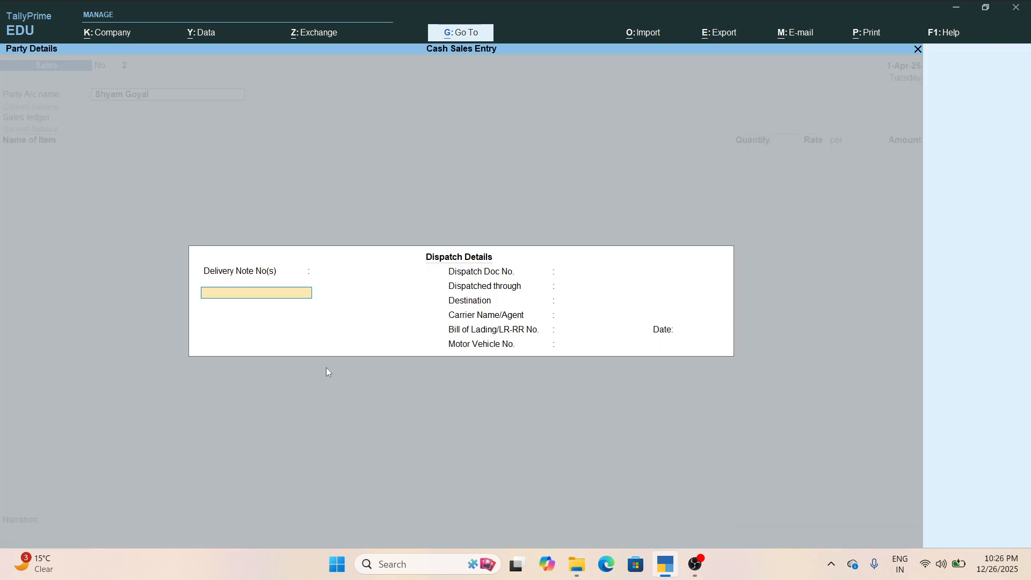
{"action": "key", "text": "ctrl+a"}
{"action": "key", "text": "ctrl+a"}
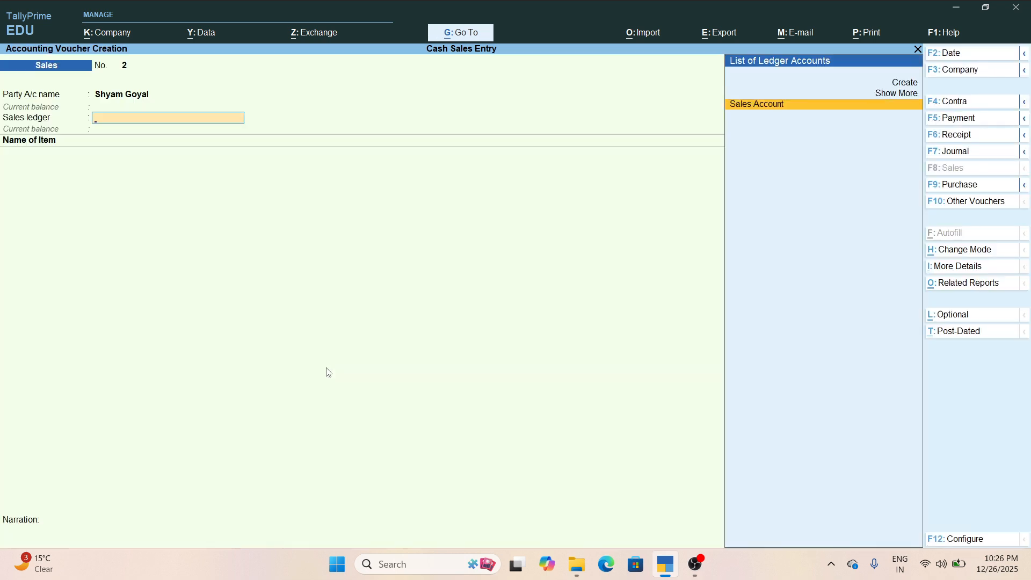
{"action": "key", "text": "Return"}
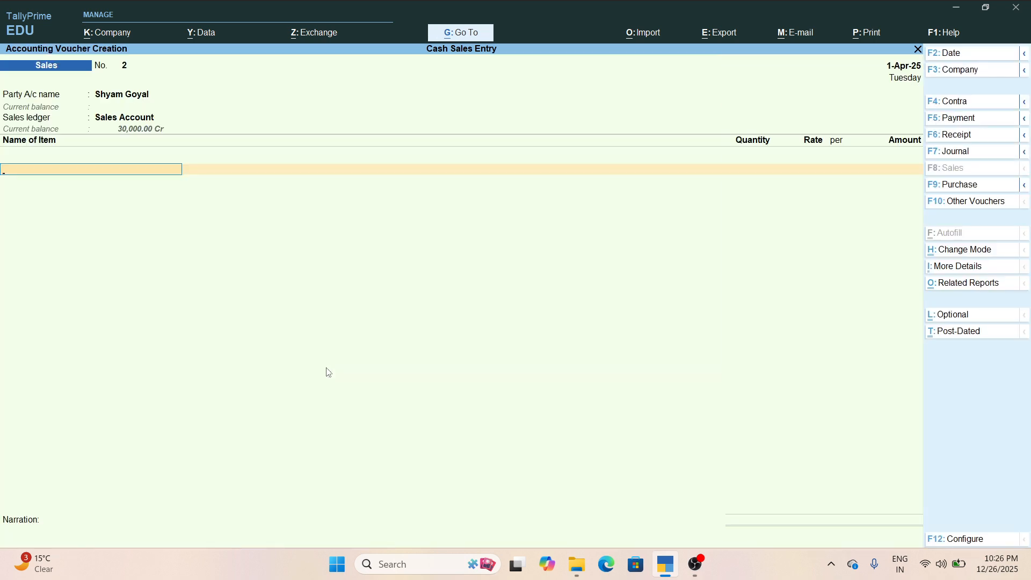
Enter 500 KG of Rice at 60.00 per KG in the credit sales voucher and end the item list.
{"action": "type", "text": "R"}
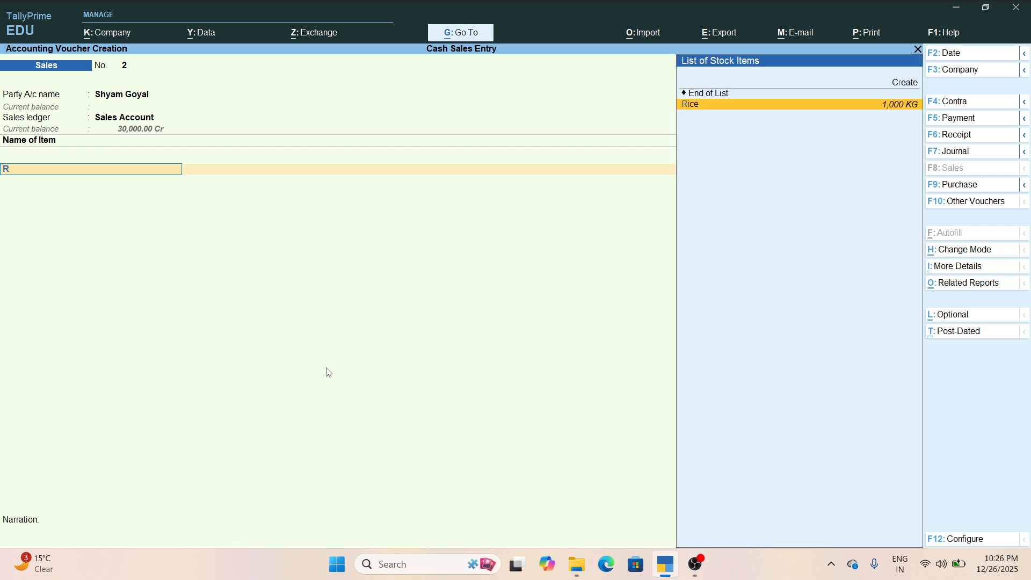
{"action": "type", "text": "ice"}
{"action": "key", "text": "Return"}
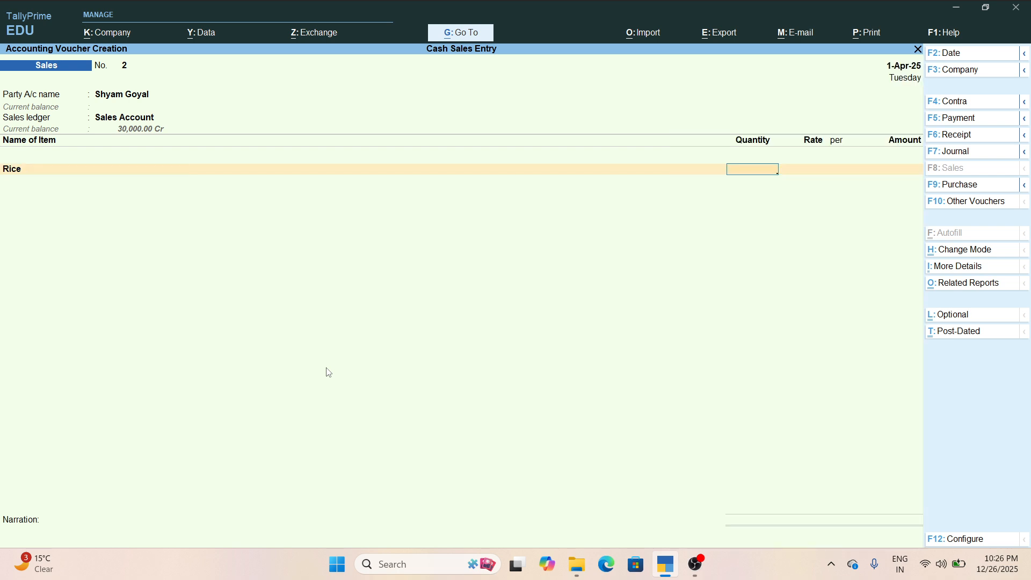
{"action": "type", "text": "500"}
{"action": "key", "text": "Return"}
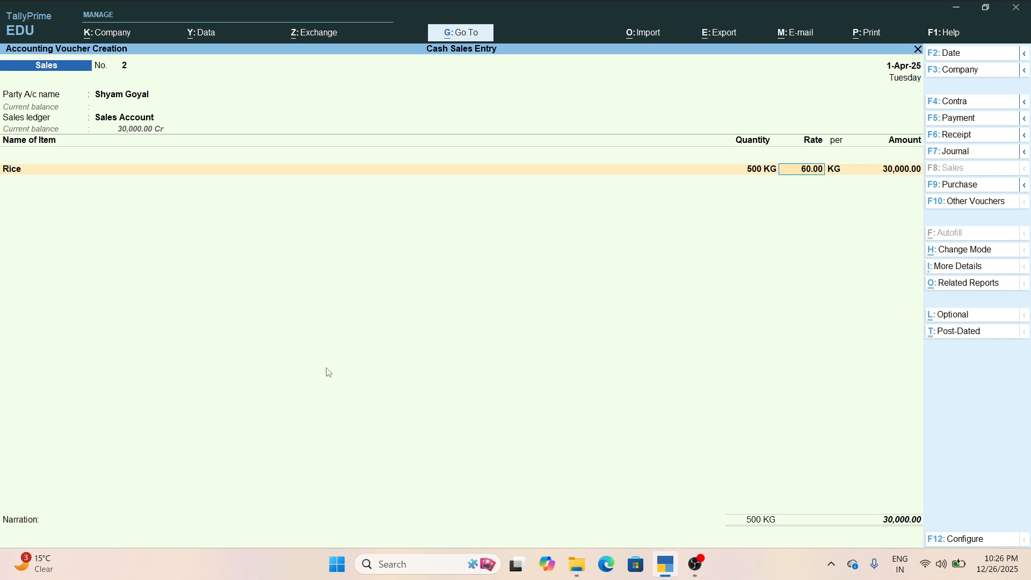
{"action": "key", "text": "Return"}
{"action": "key", "text": "Return"}
{"action": "key", "text": "Return"}
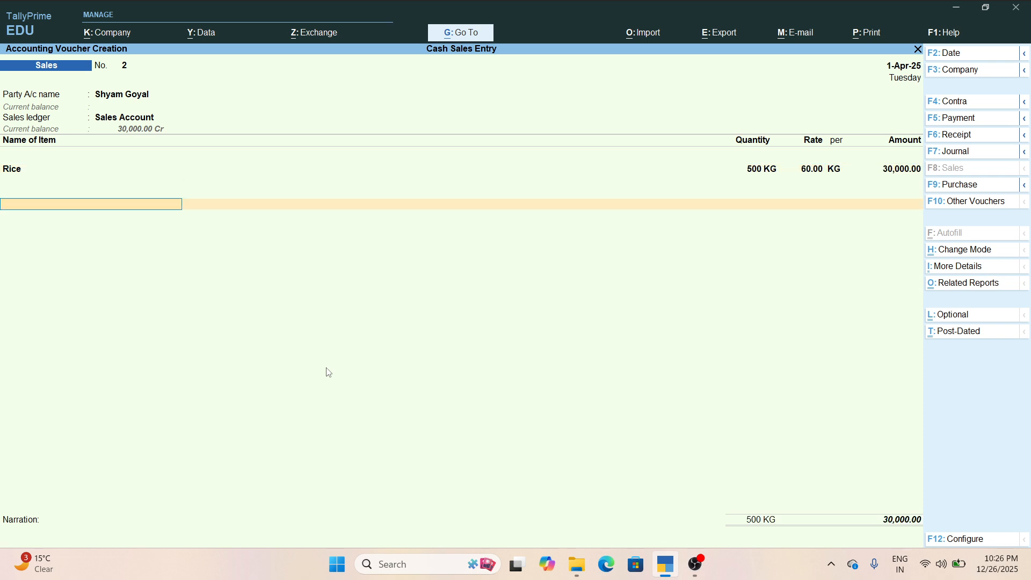
Apply the CGST and SGST ledgers to the customer's credit sale and save the voucher.
{"action": "type", "text": "C"}
{"action": "key", "text": "Return"}
{"action": "key", "text": "Return"}
{"action": "type", "text": "S"}
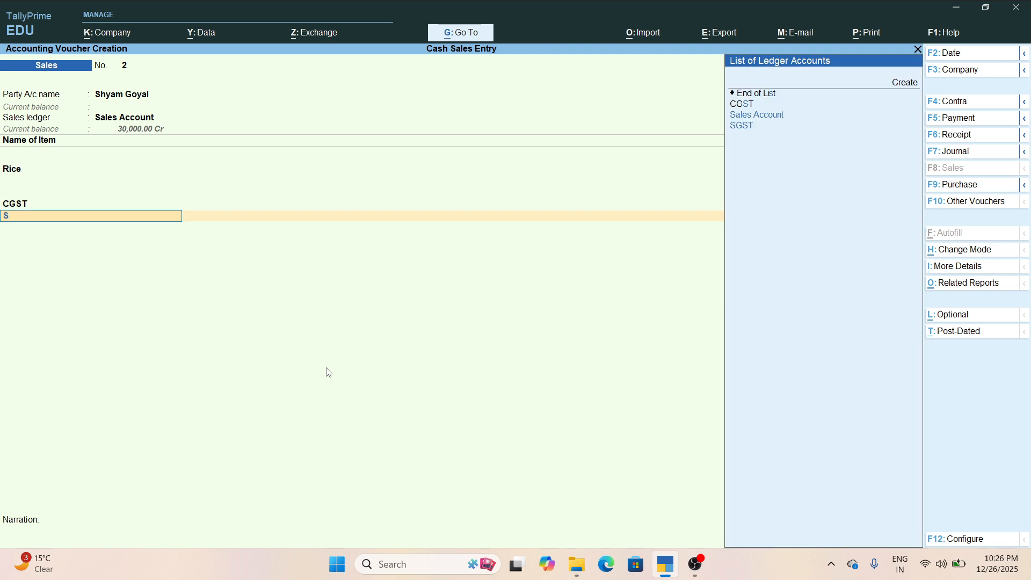
{"action": "key", "text": "Return"}
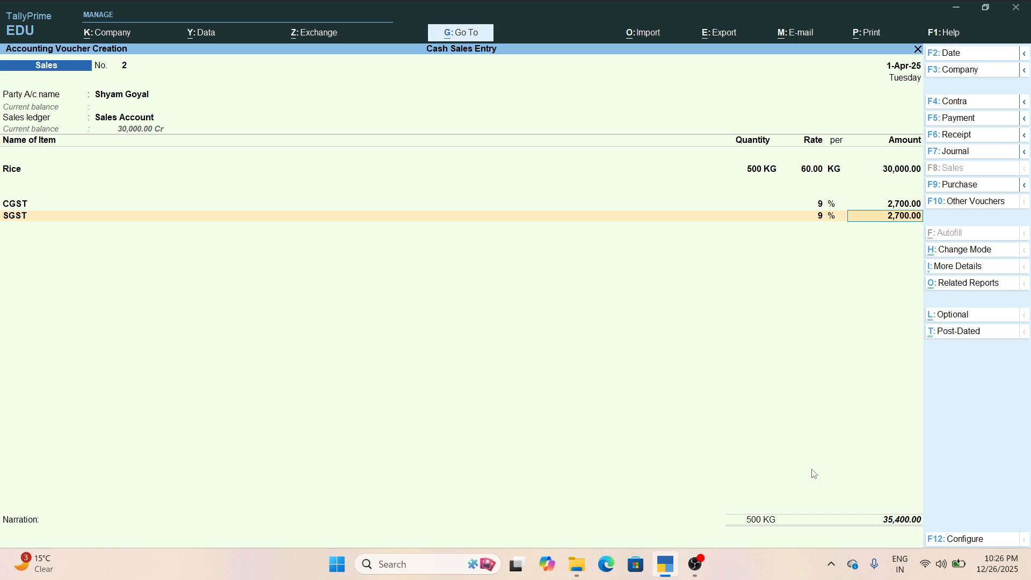
{"action": "key", "text": "ctrl+a"}
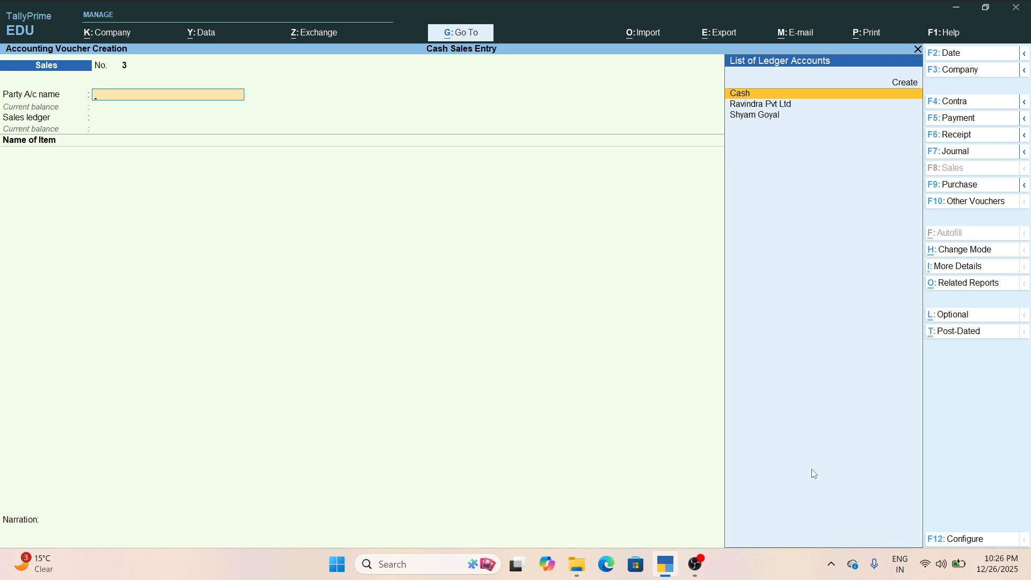
Start a receipt voucher and credit the individual customer's ledger with 35,400.
{"action": "key", "text": "F6"}
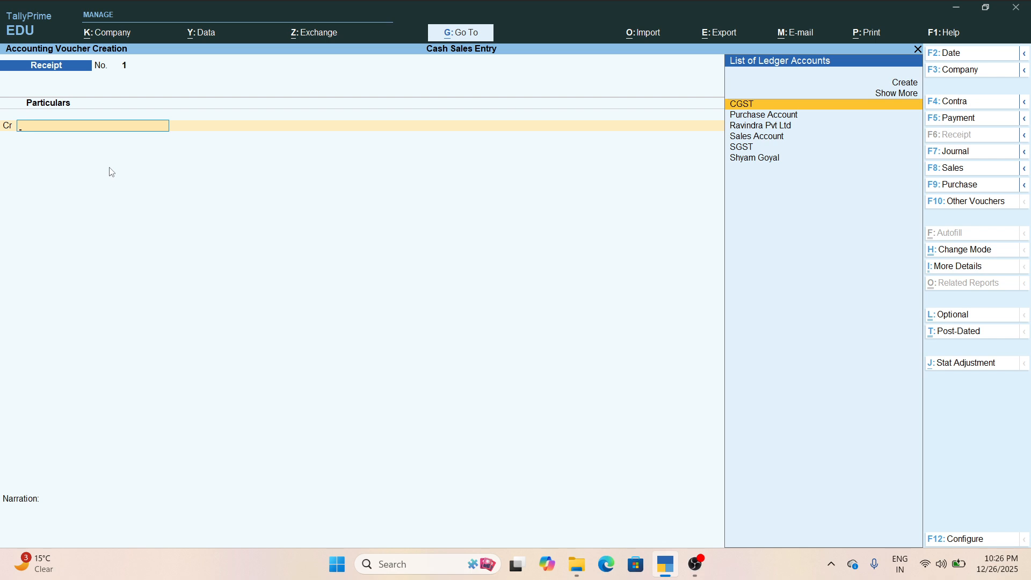
{"action": "key", "text": "Down"}
{"action": "key", "text": "Down"}
{"action": "key", "text": "Down"}
{"action": "key", "text": "Down"}
{"action": "key", "text": "Down"}
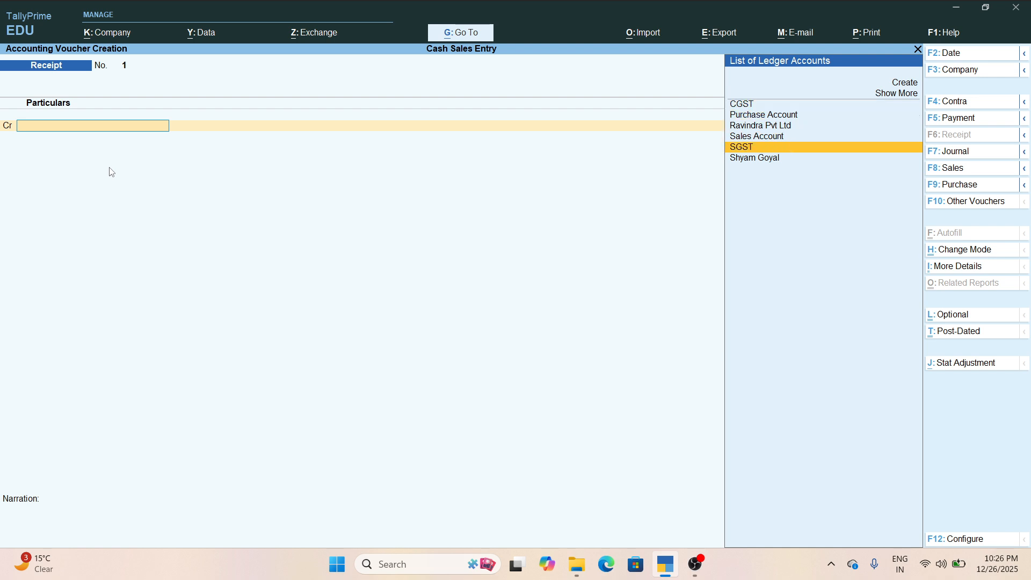
{"action": "key", "text": "Return"}
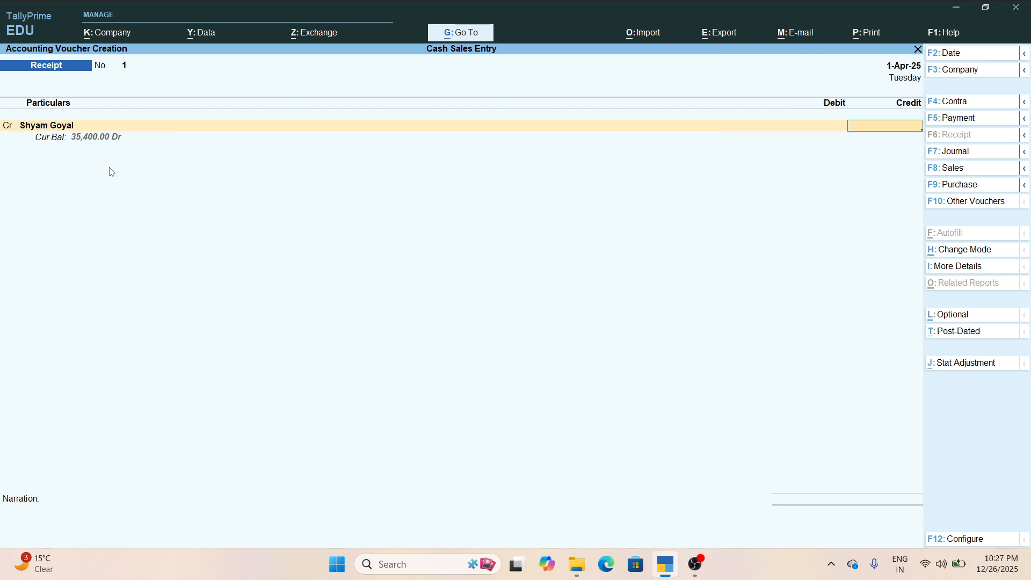
{"action": "type", "text": "35400"}
{"action": "key", "text": "Return"}
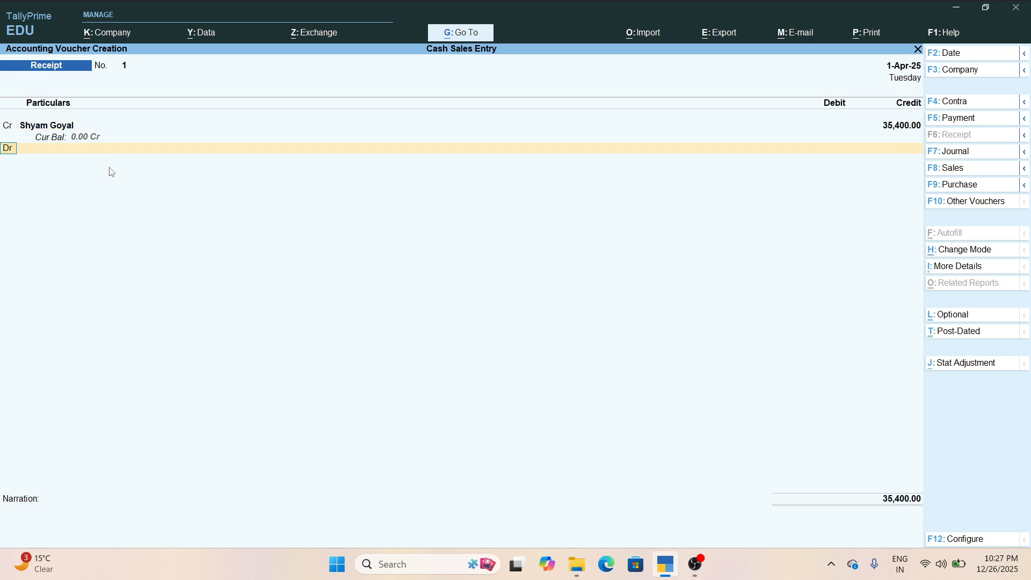
Debit Cash with 35,400 in the receipt voucher, leave the narration blank, and accept the voucher.
{"action": "type", "text": "Cash"}
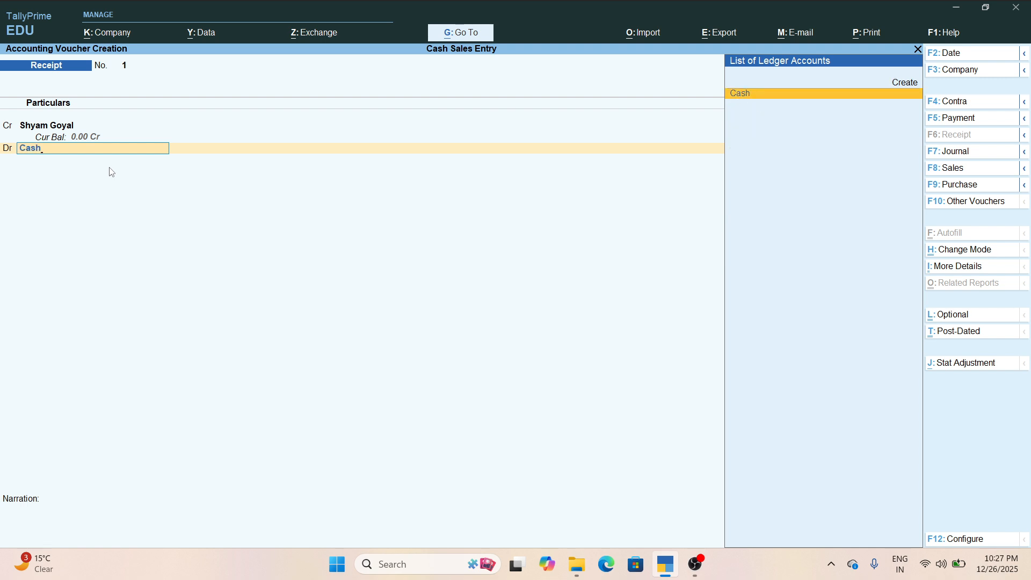
{"action": "key", "text": "Return"}
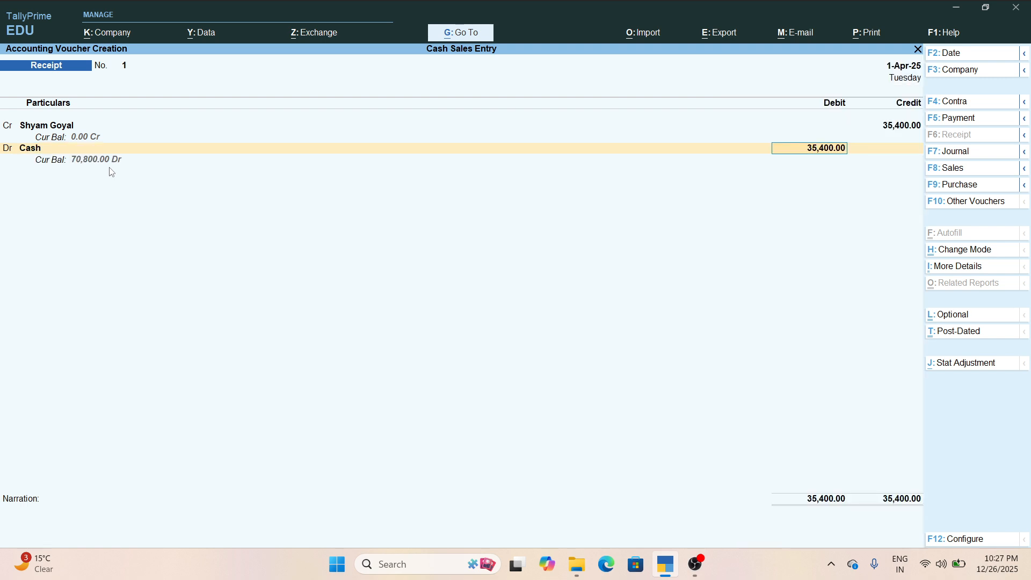
{"action": "key", "text": "Return"}
{"action": "key", "text": "Return"}
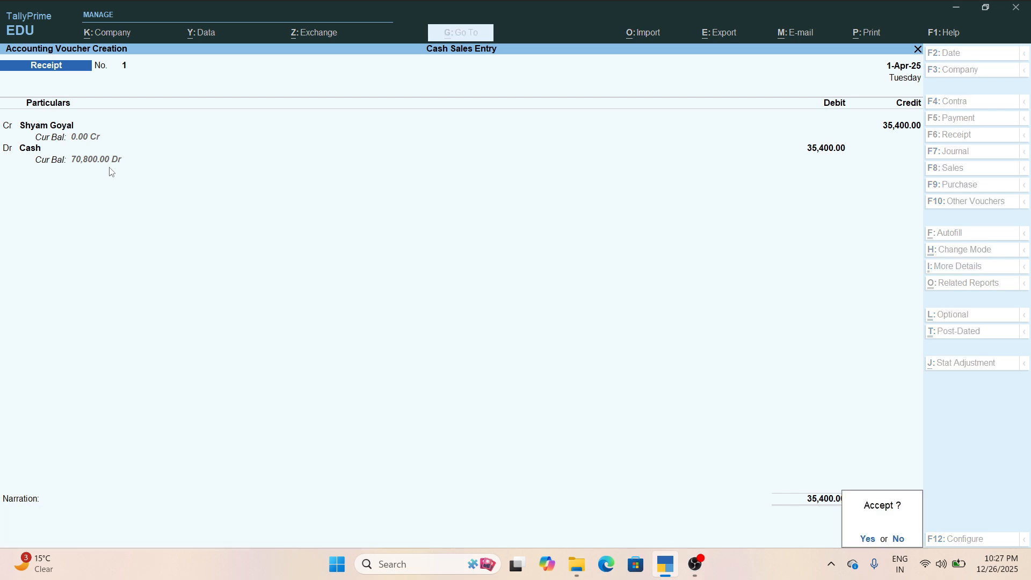
{"action": "key", "text": "Return"}
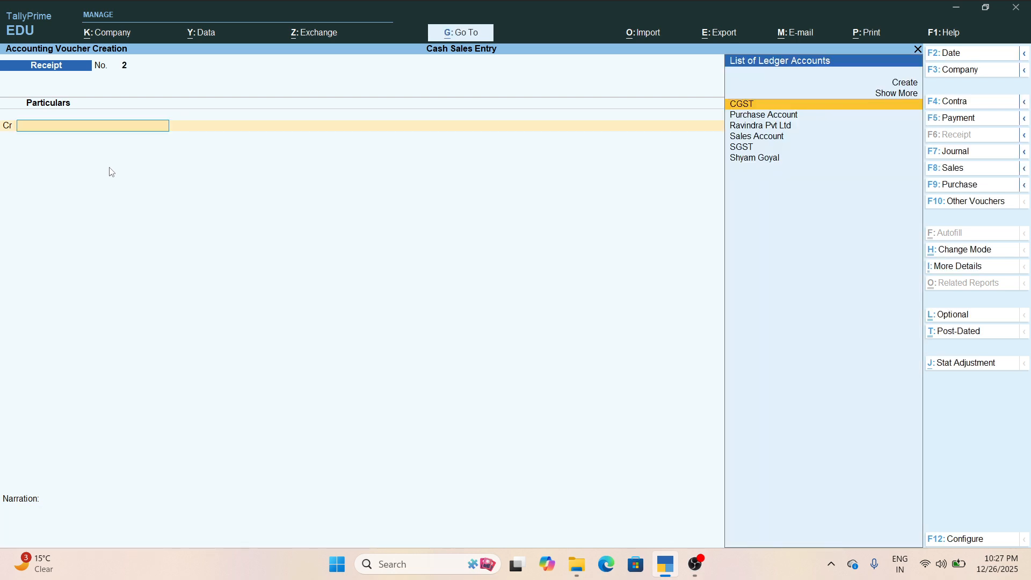
Leave voucher entry, open the Balance Sheet, and select Current Assets on the assets side.
{"action": "key", "text": "Escape"}
{"action": "key", "text": "Down"}
{"action": "key", "text": "Down"}
{"action": "key", "text": "Down"}
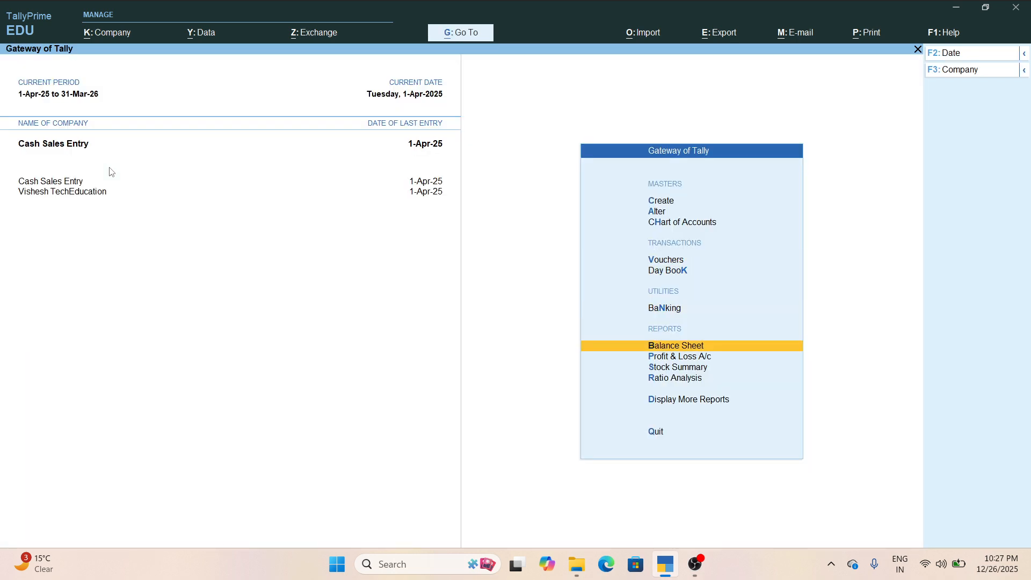
{"action": "key", "text": "Return"}
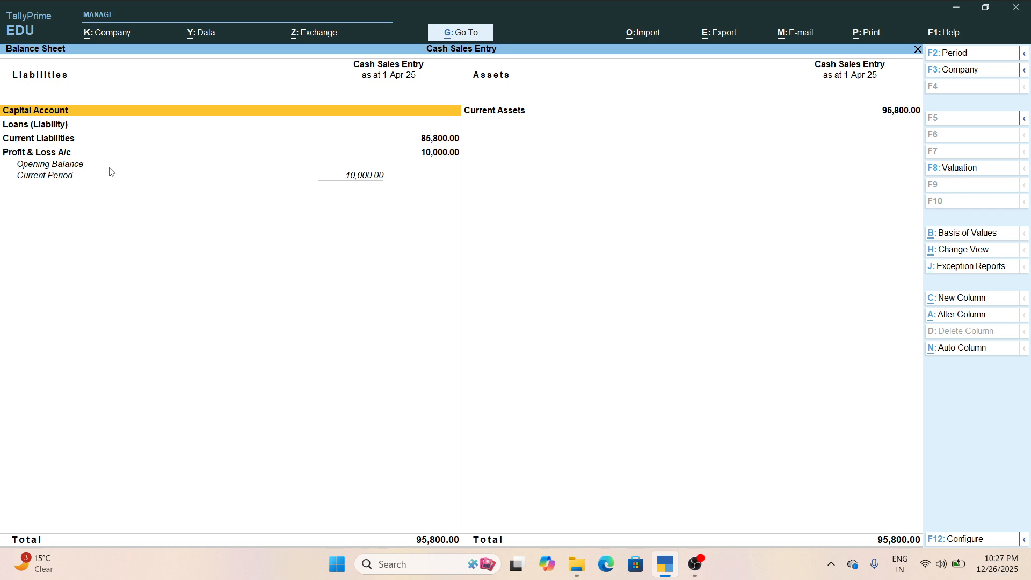
{"action": "key", "text": "Right"}
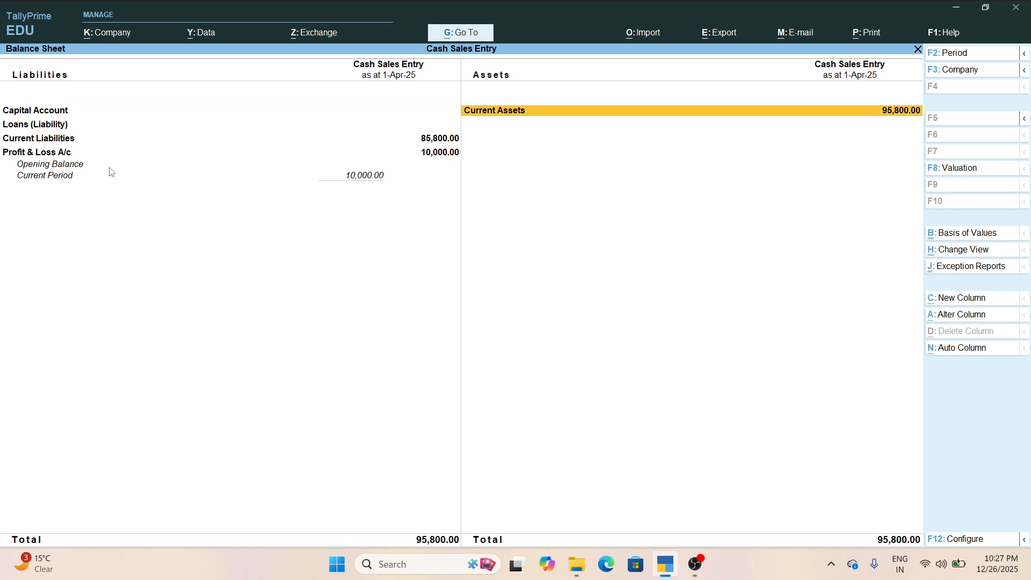
Open the Current Assets group summary, examine Sundry Debtors for outstanding customer balances, and return to the group summary.
{"action": "key", "text": "Return"}
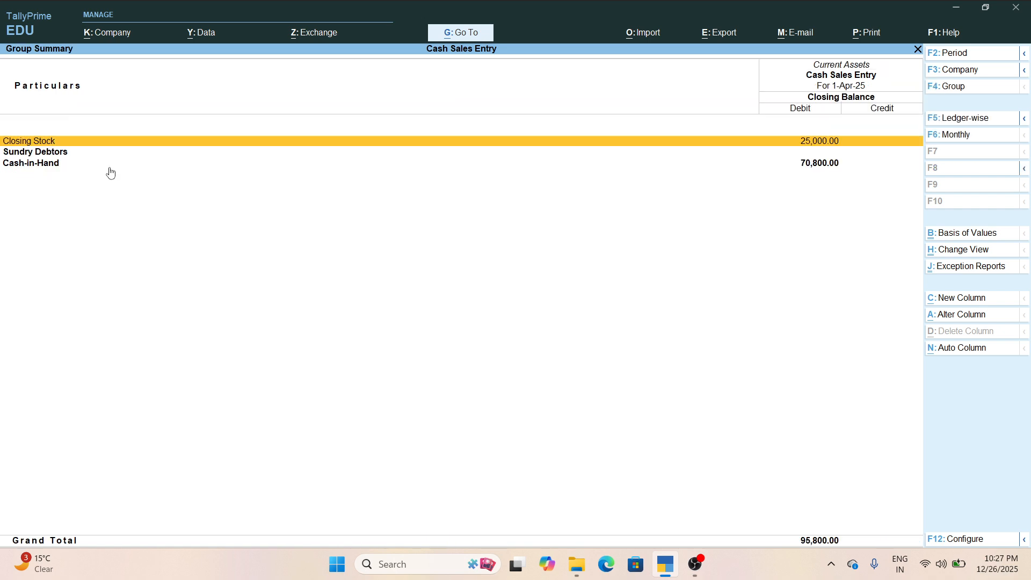
{"action": "key", "text": "Down"}
{"action": "key", "text": "Return"}
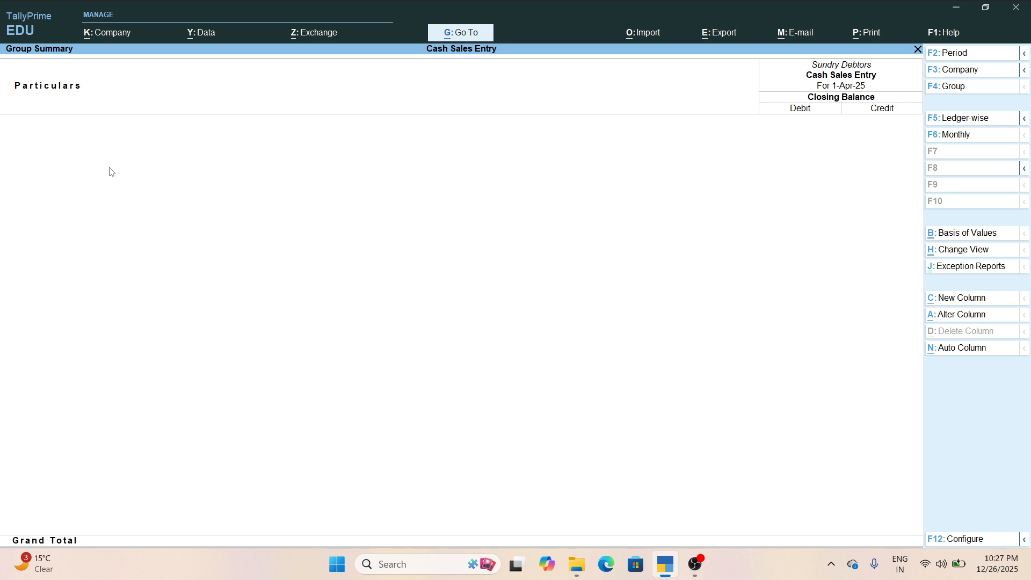
{"action": "key", "text": "Escape"}
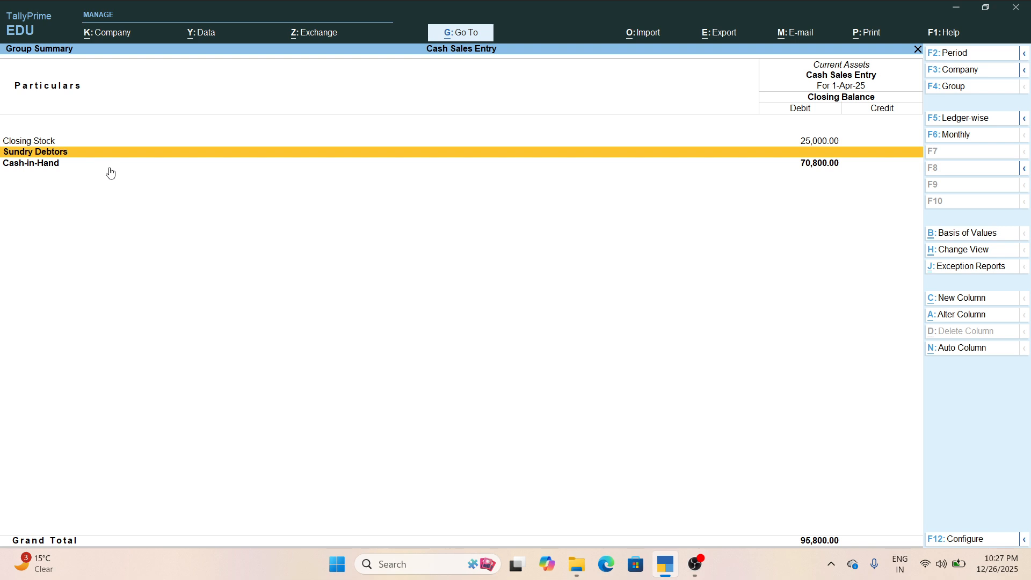
Drill down through Cash-in-Hand to the Cash ledger's April vouchers, examine the receipts, and return to the Gateway of Tally.
{"action": "key", "text": "Down"}
{"action": "key", "text": "Return"}
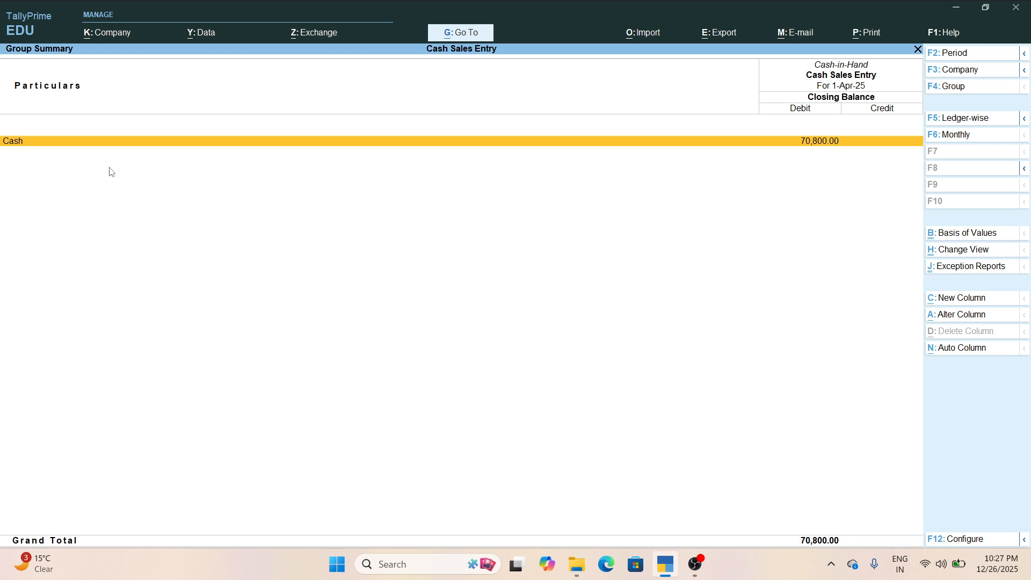
{"action": "key", "text": "Return"}
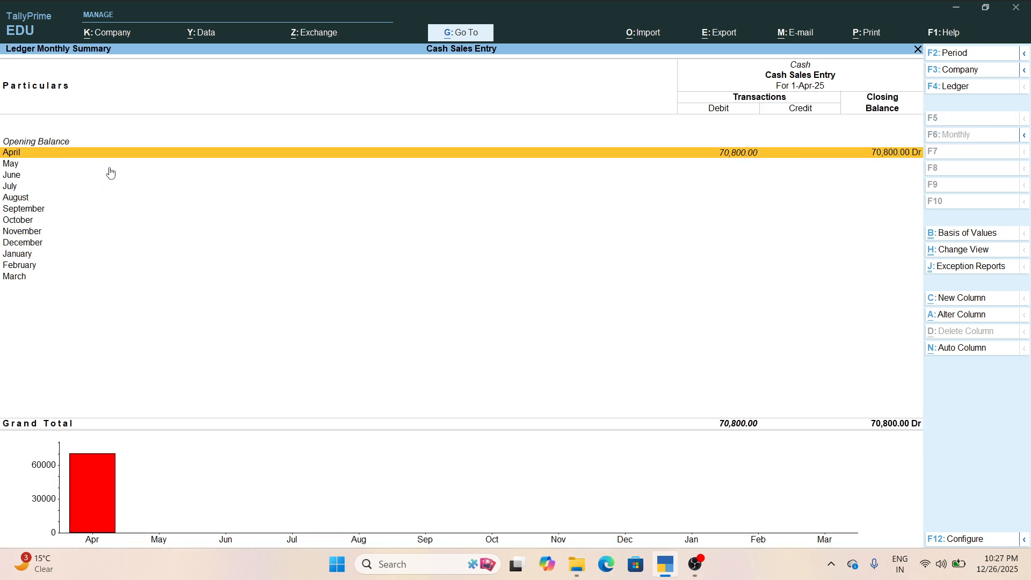
{"action": "key", "text": "Return"}
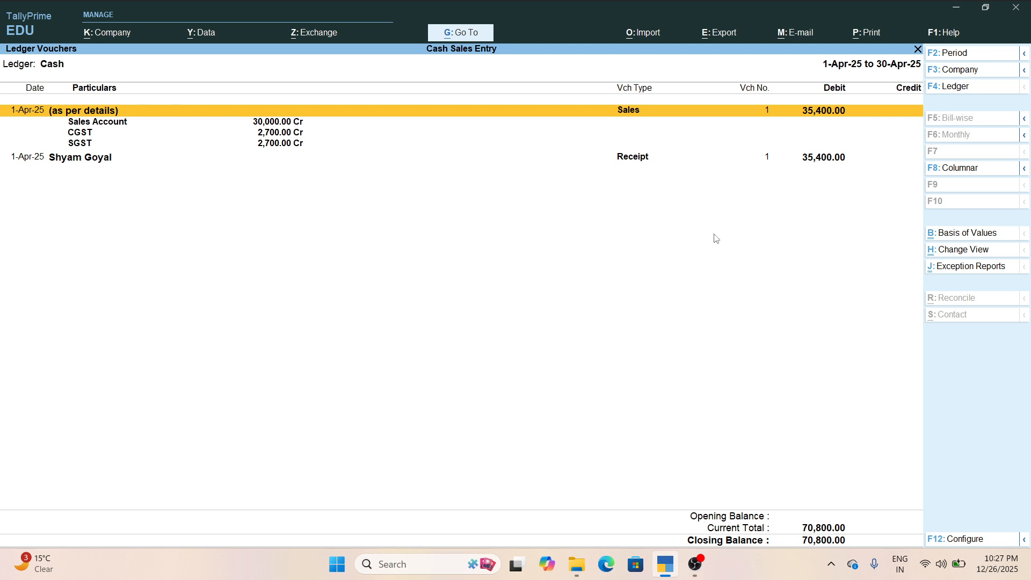
{"action": "key", "text": "Escape"}
{"action": "key", "text": "Escape"}
{"action": "key", "text": "Escape"}
{"action": "key", "text": "Escape"}
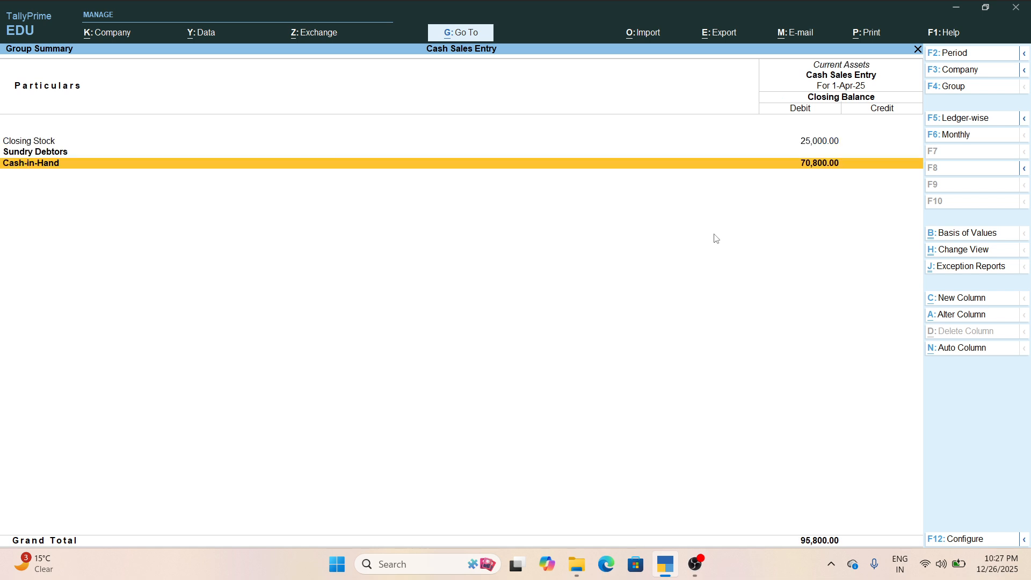
{"action": "key", "text": "Escape"}
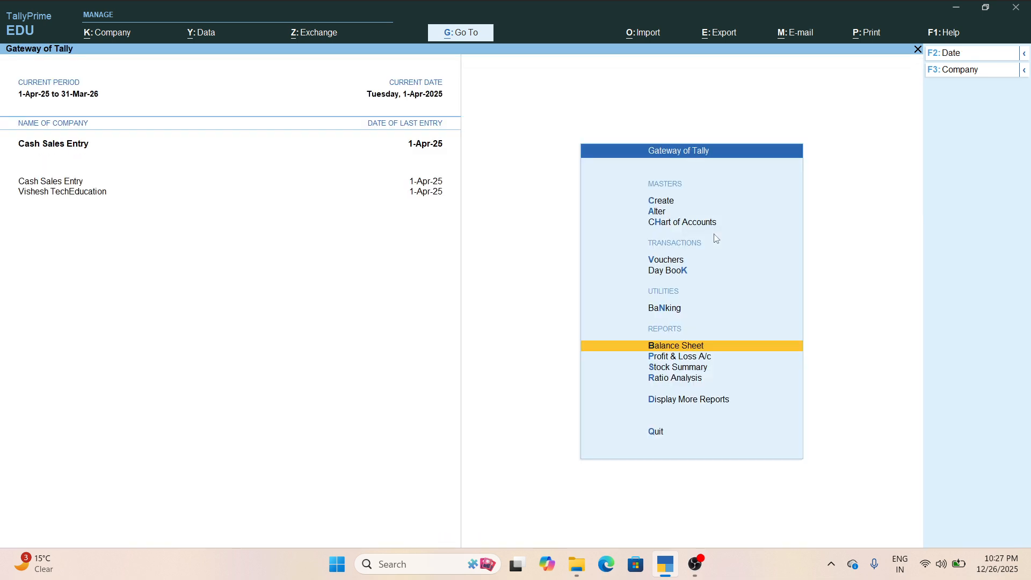
Examine the Sales Account's April vouchers through Sales Accounts in the Profit & Loss A/c, and return to the Gateway of Tally.
{"action": "key", "text": "Down"}
{"action": "key", "text": "Return"}
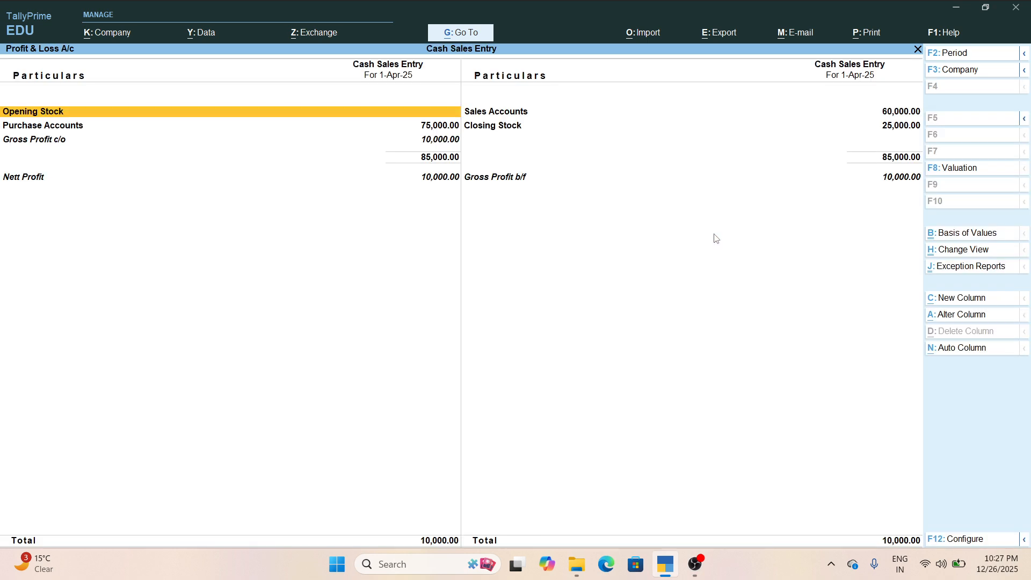
{"action": "key", "text": "Right"}
{"action": "key", "text": "Return"}
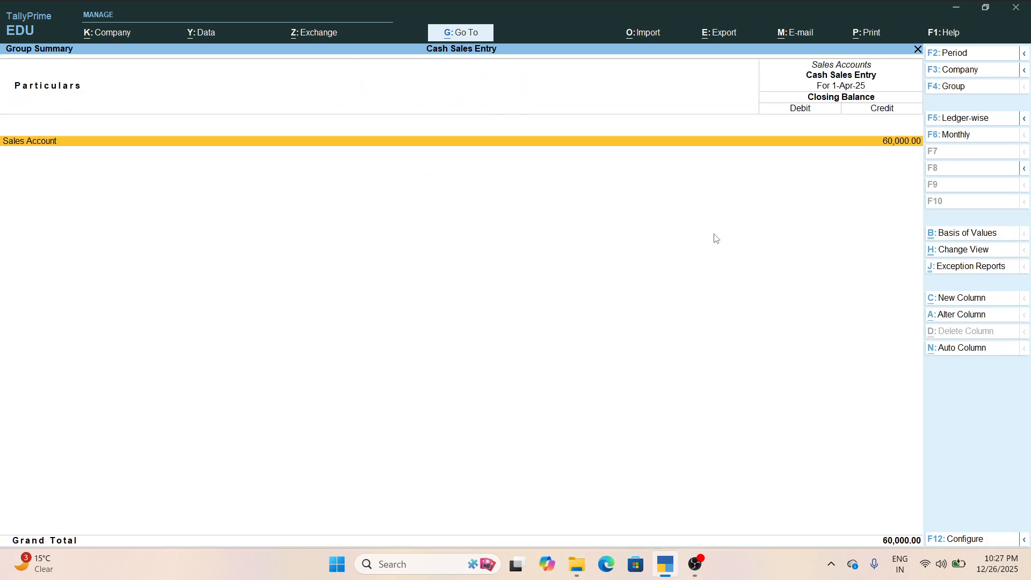
{"action": "key", "text": "Return"}
{"action": "key", "text": "Return"}
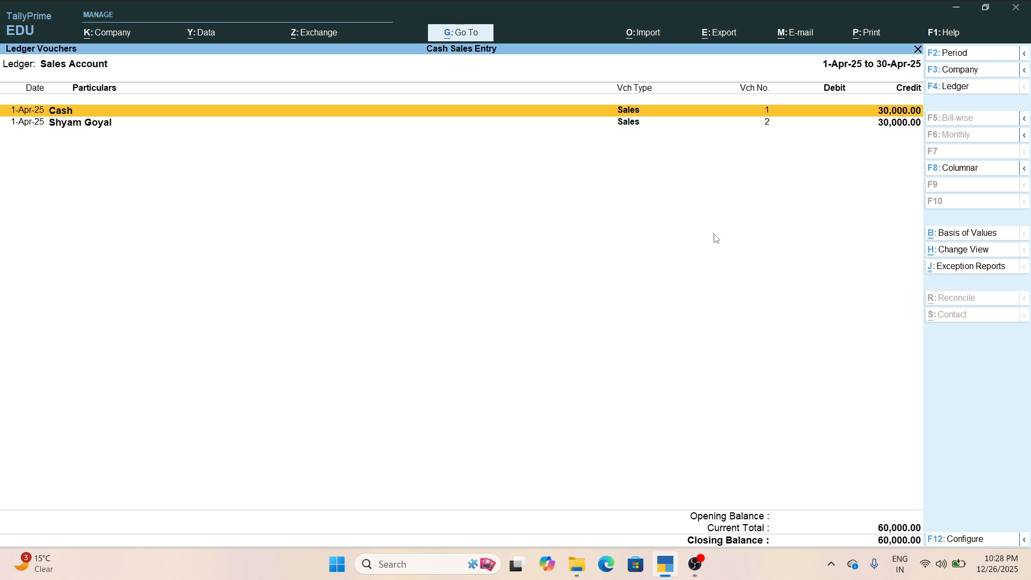
{"action": "key", "text": "Down"}
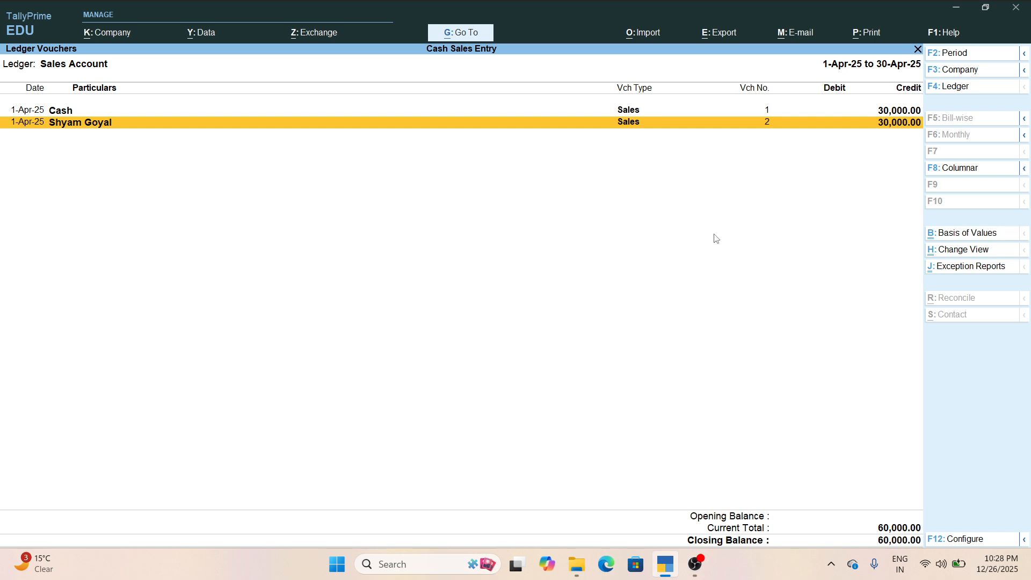
{"action": "key", "text": "Escape"}
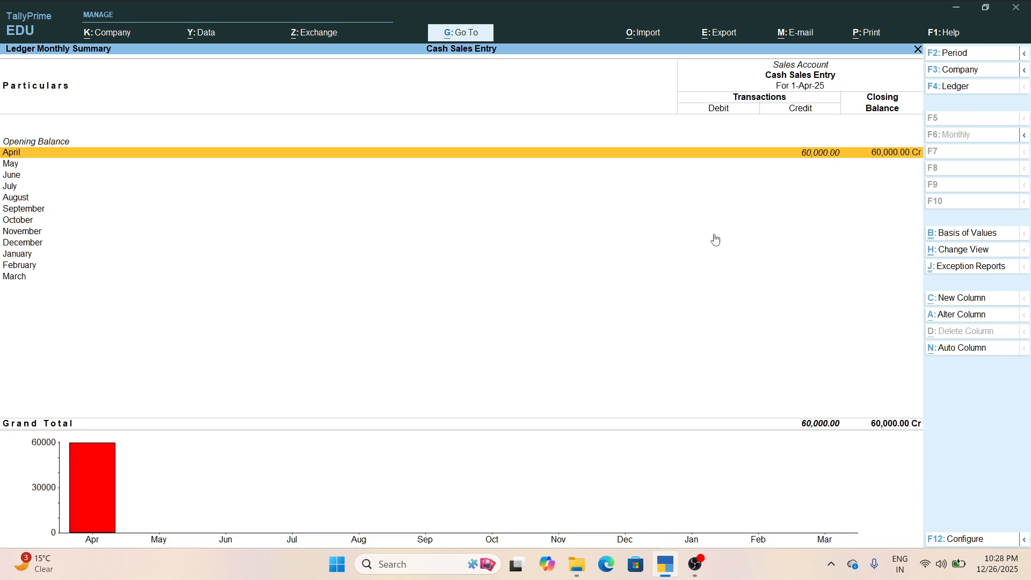
{"action": "key", "text": "Escape"}
{"action": "key", "text": "Escape"}
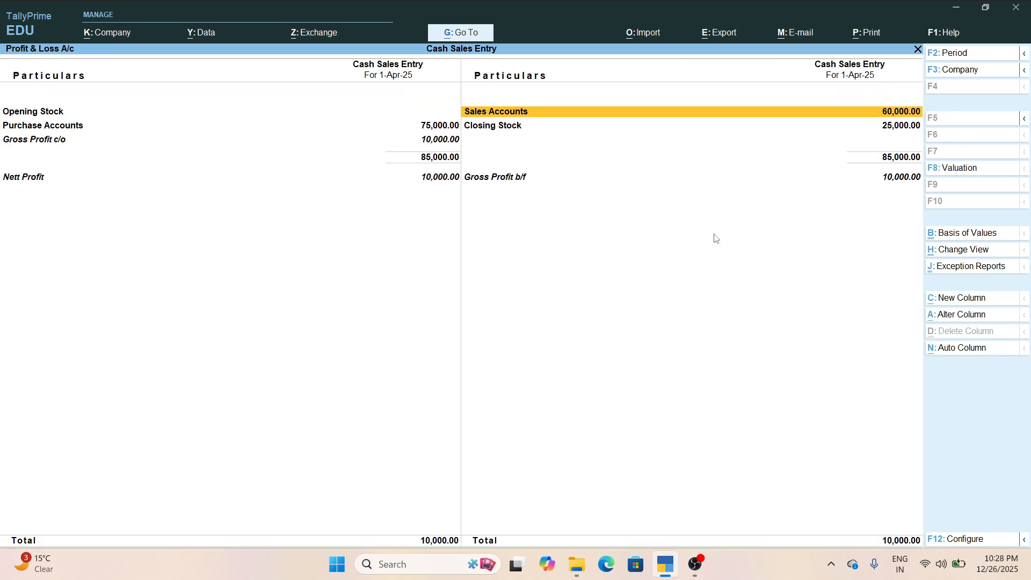
{"action": "key", "text": "Escape"}
Reopen the Balance Sheet, examine the Cash ledger's monthly summary under Current Assets, and return to the Balance Sheet.
{"action": "key", "text": "Up"}
{"action": "key", "text": "Return"}
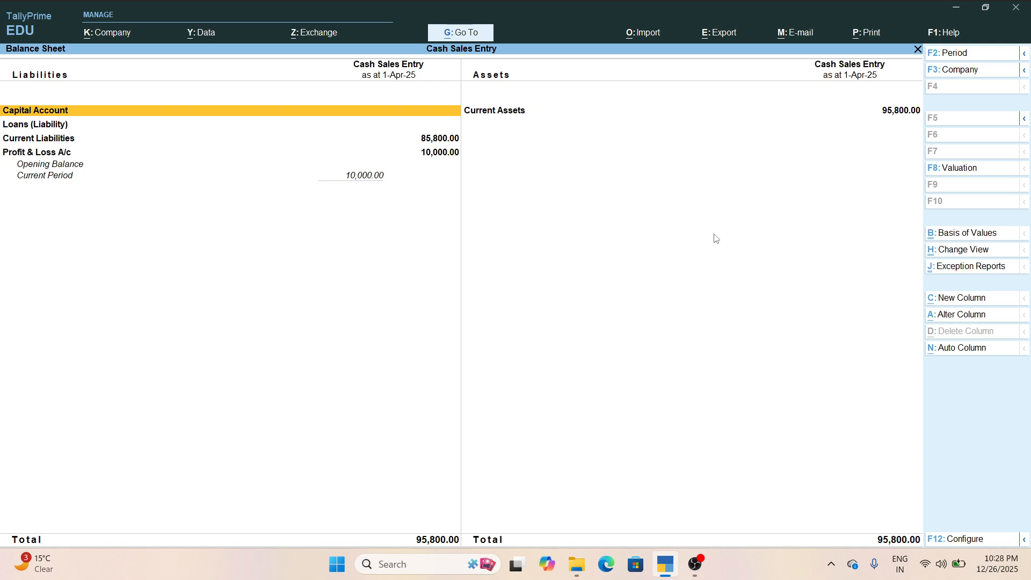
{"action": "key", "text": "Right"}
{"action": "key", "text": "Return"}
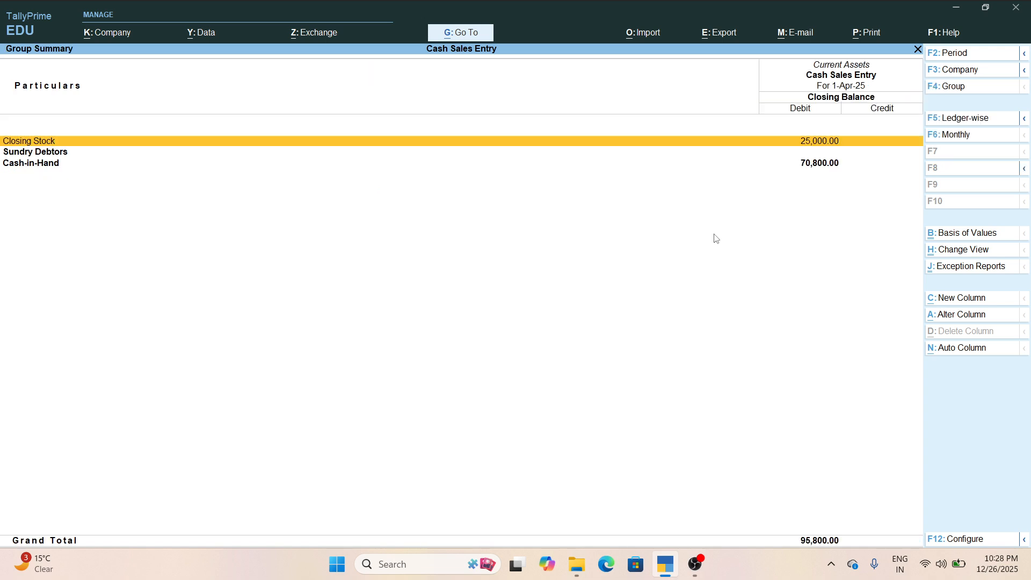
{"action": "key", "text": "Down"}
{"action": "key", "text": "Down"}
{"action": "key", "text": "Return"}
{"action": "key", "text": "Return"}
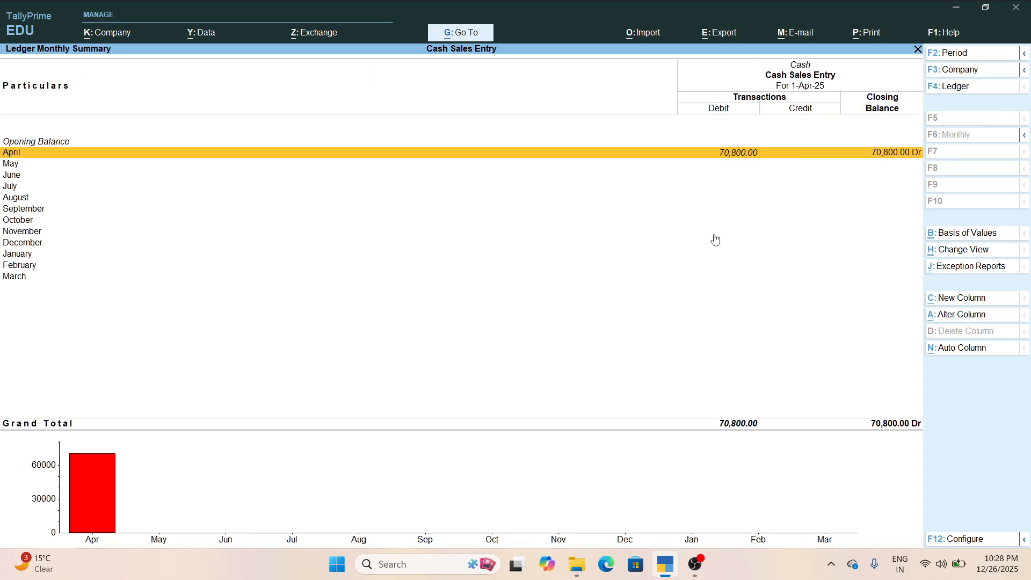
{"action": "key", "text": "Escape"}
{"action": "key", "text": "Escape"}
{"action": "key", "text": "Escape"}
{"action": "key", "text": "Escape"}
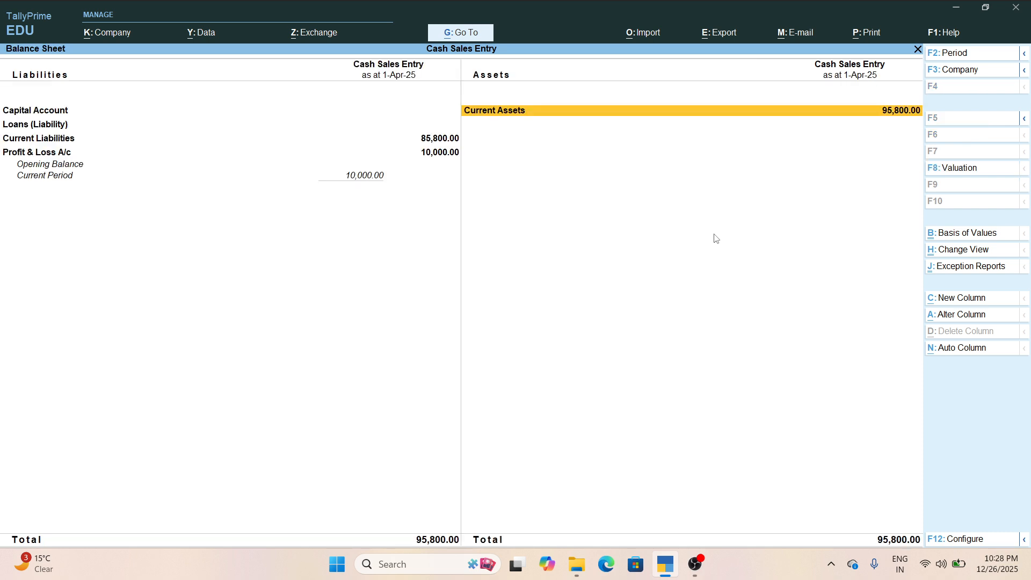